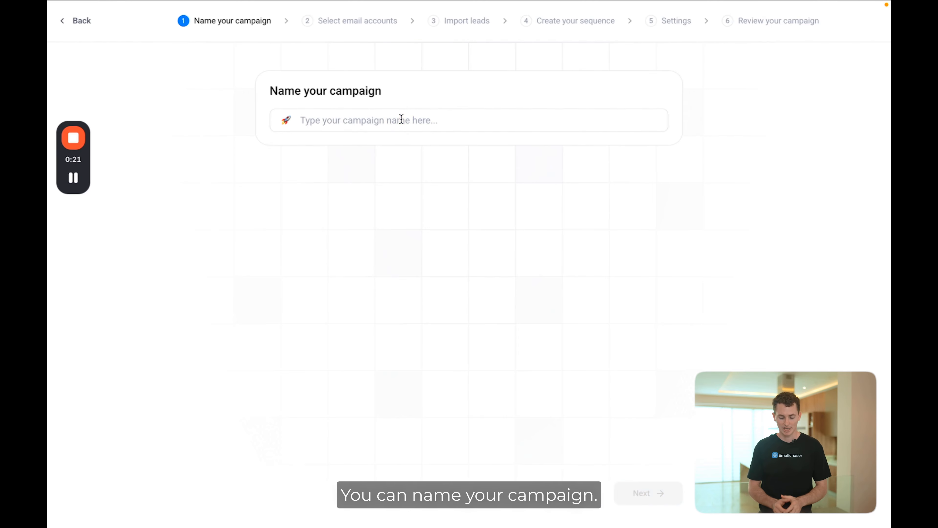
Name the campaign "test" and select all available email accounts for sending.
text(test)
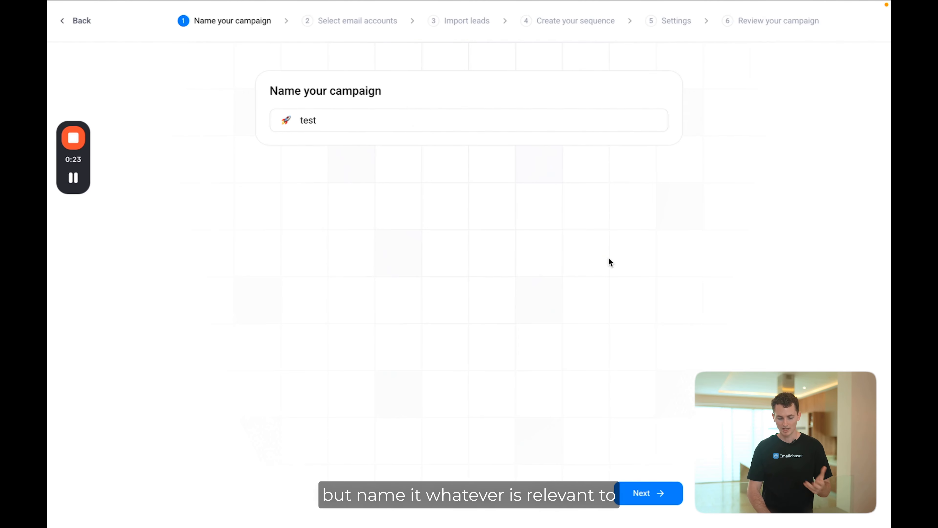
click(636, 499)
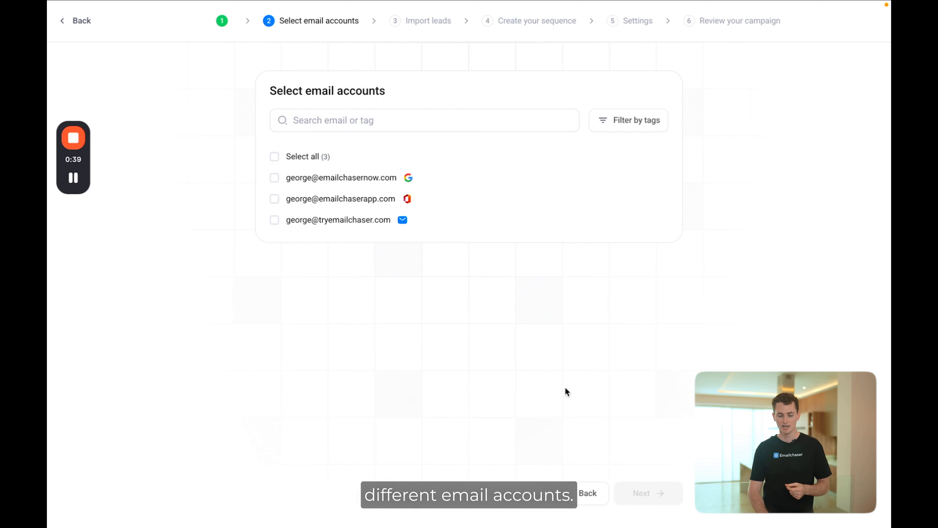
click(275, 158)
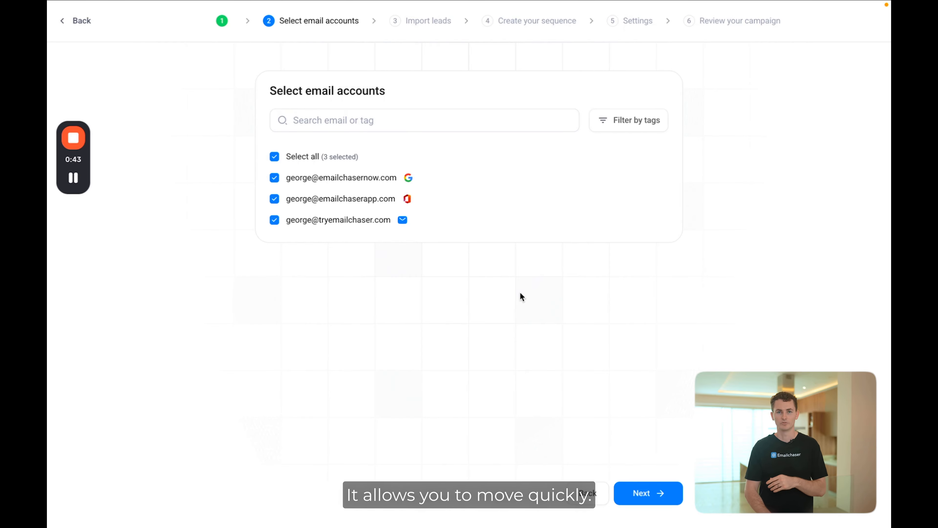
click(640, 490)
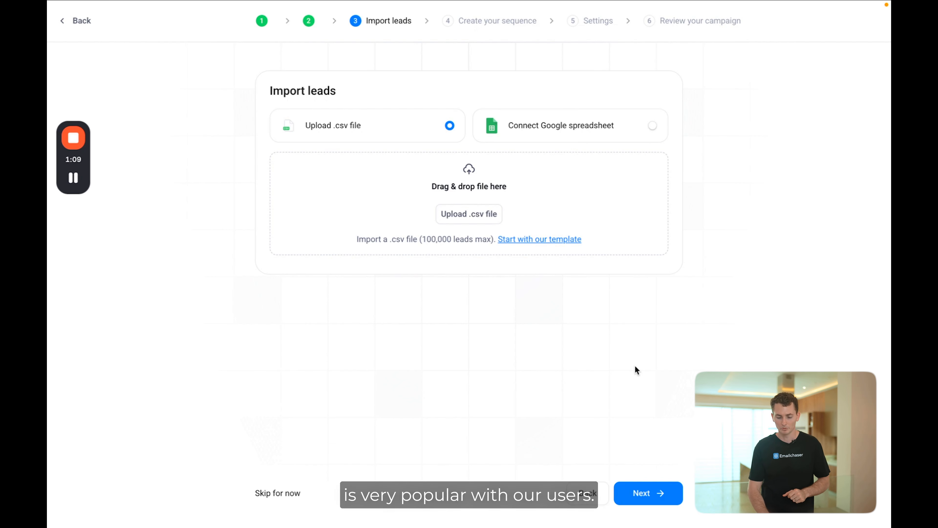
Download the leads template and upload leads-template.csv as the campaign's lead list.
click(536, 240)
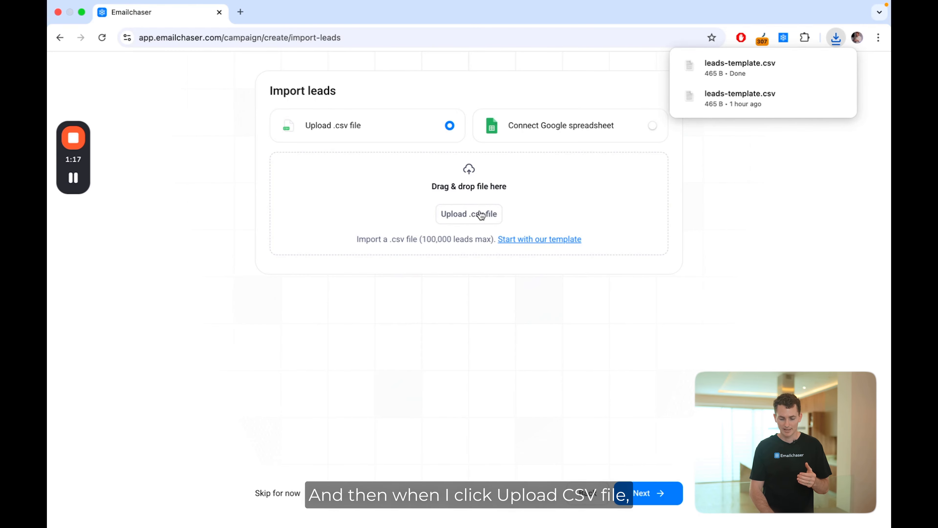
click(473, 216)
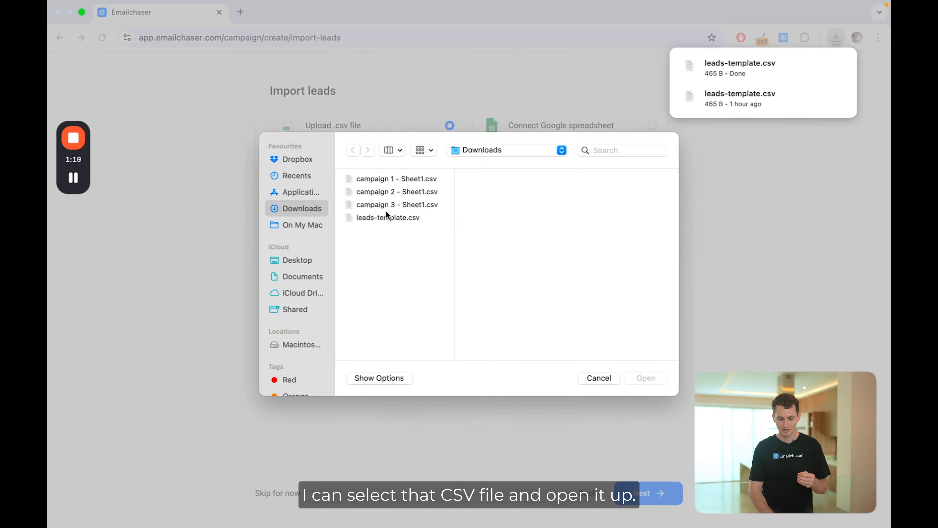
click(384, 217)
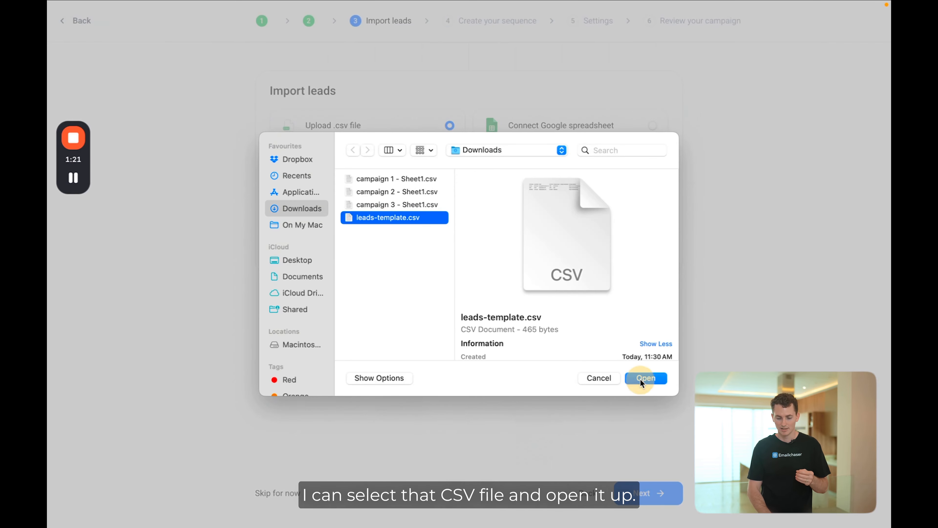
click(645, 378)
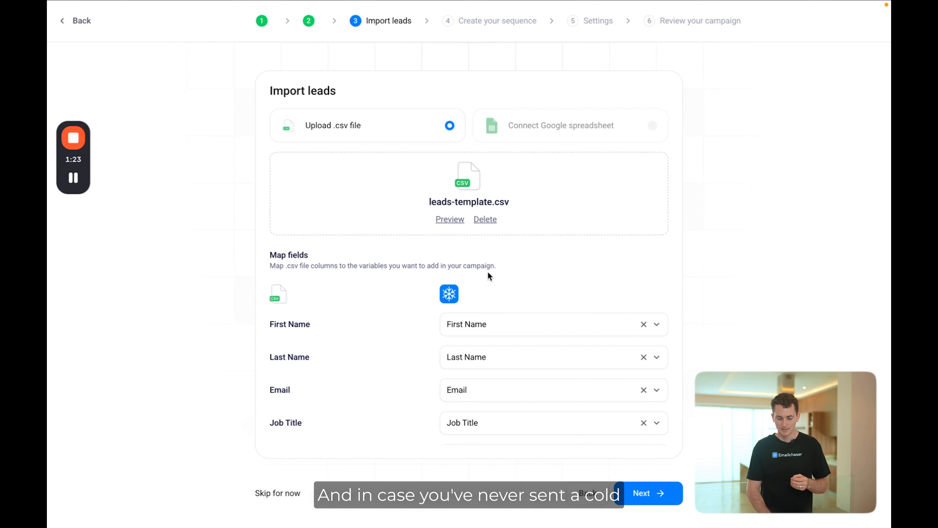
Preview the uploaded lead list, check the column-to-variable mapping and accept the import.
click(447, 220)
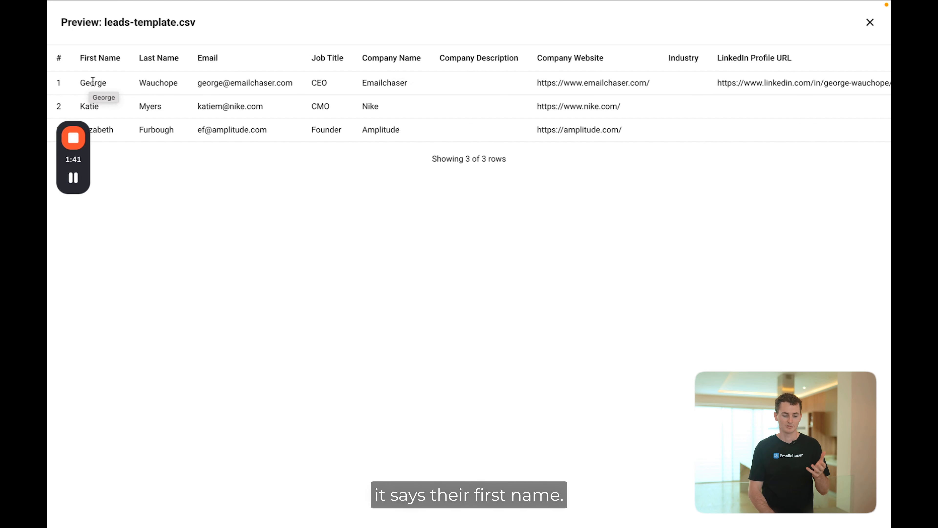
click(870, 23)
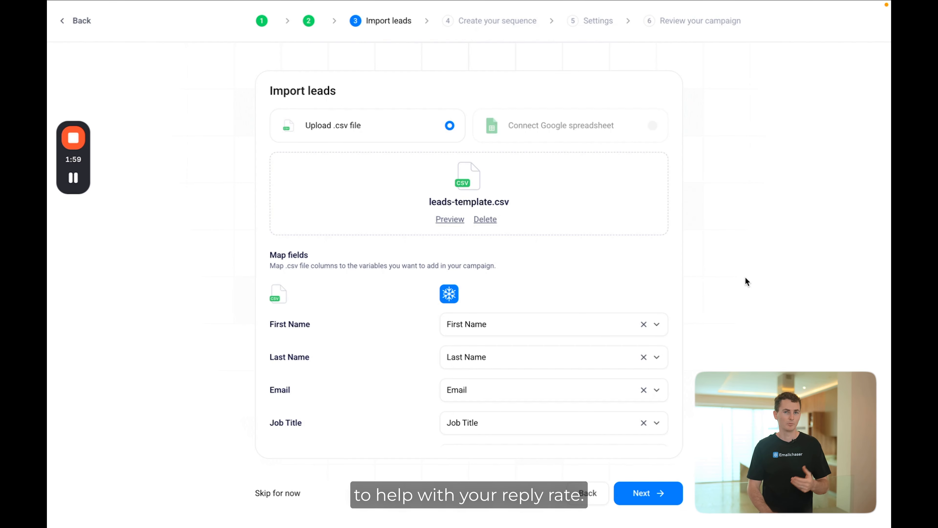
scroll(521, 296, down, 7)
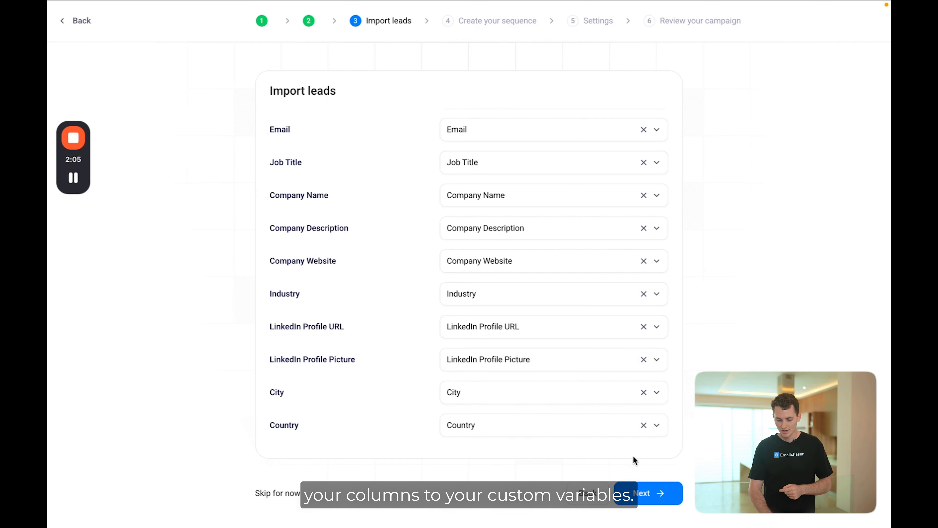
click(642, 495)
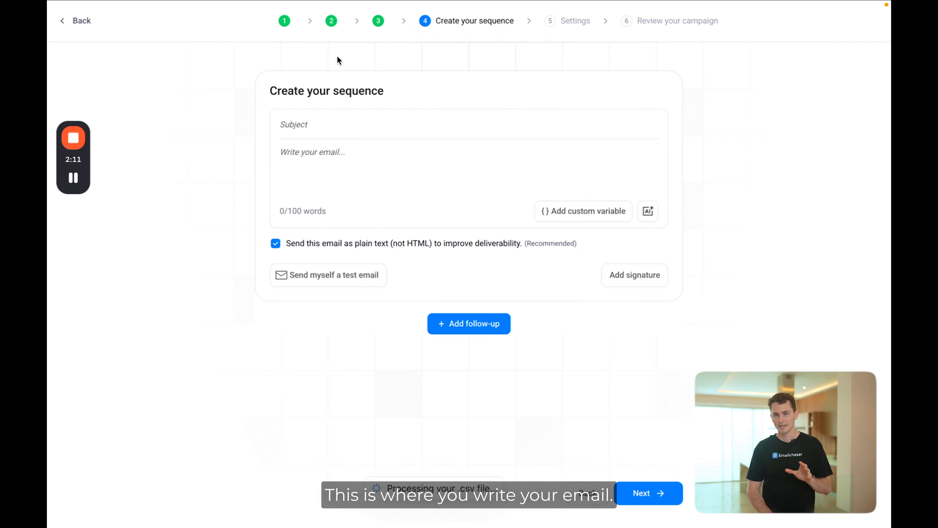
Write the first email with the subject "this is a subject line" and the body "this is the body".
click(396, 130)
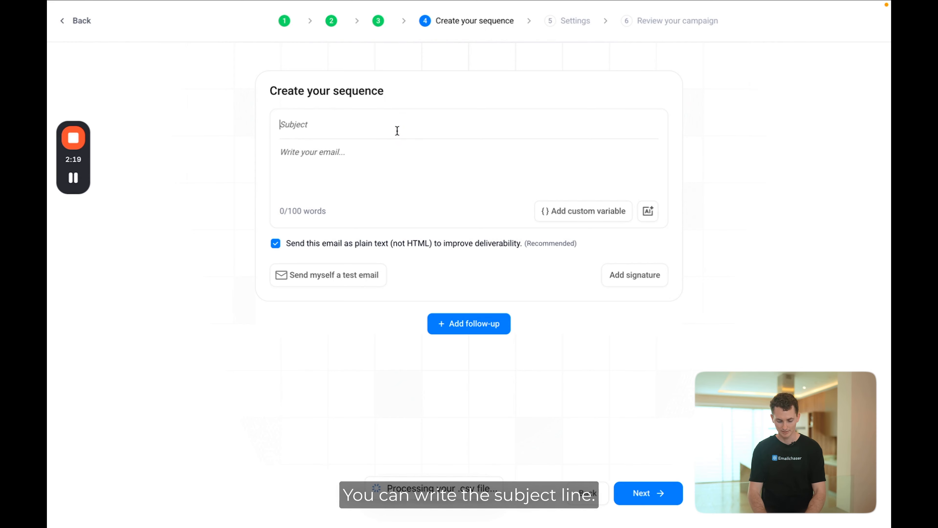
text(this is a subje)
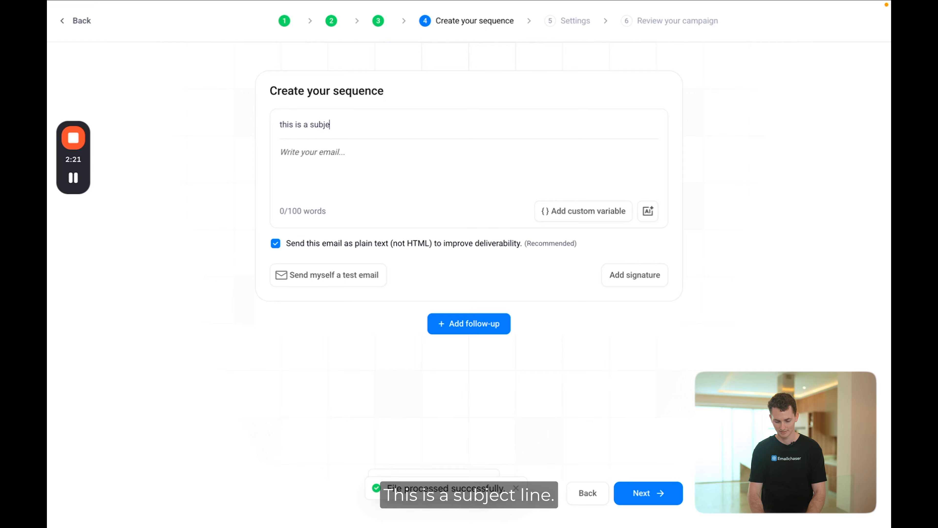
text(ct line)
click(412, 168)
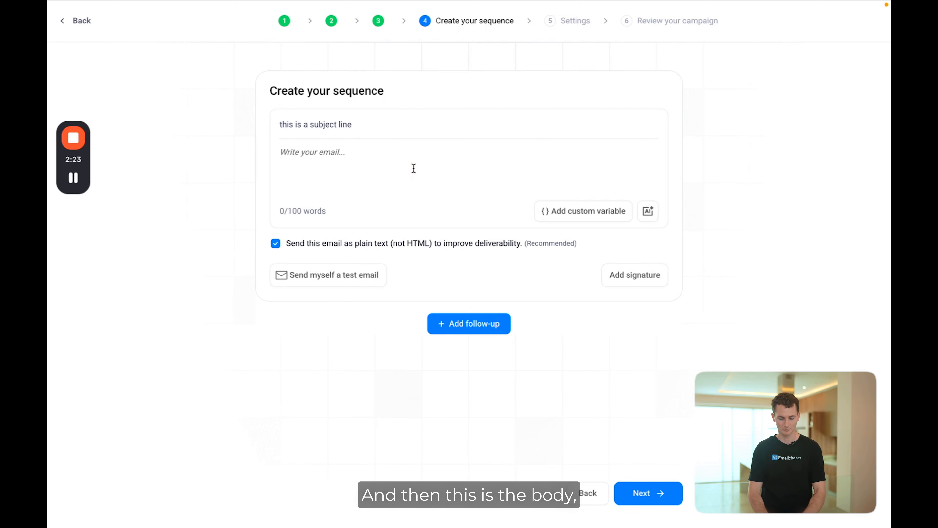
text(this is the body)
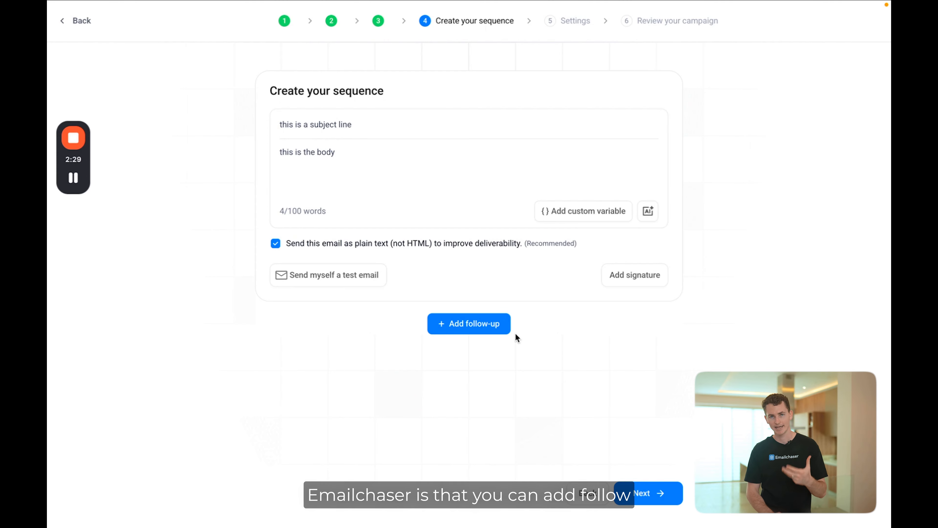
Add a follow-up email that goes out after 1 day if there is no reply.
click(465, 328)
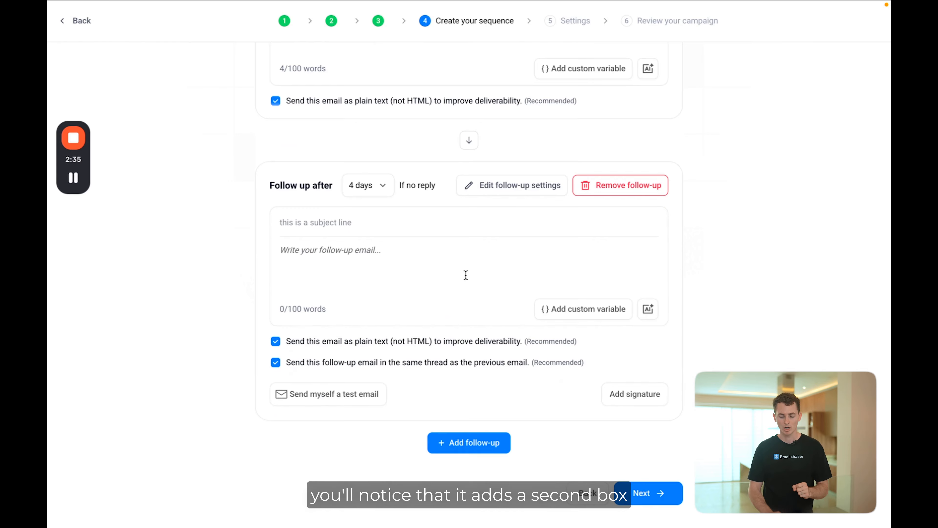
click(380, 184)
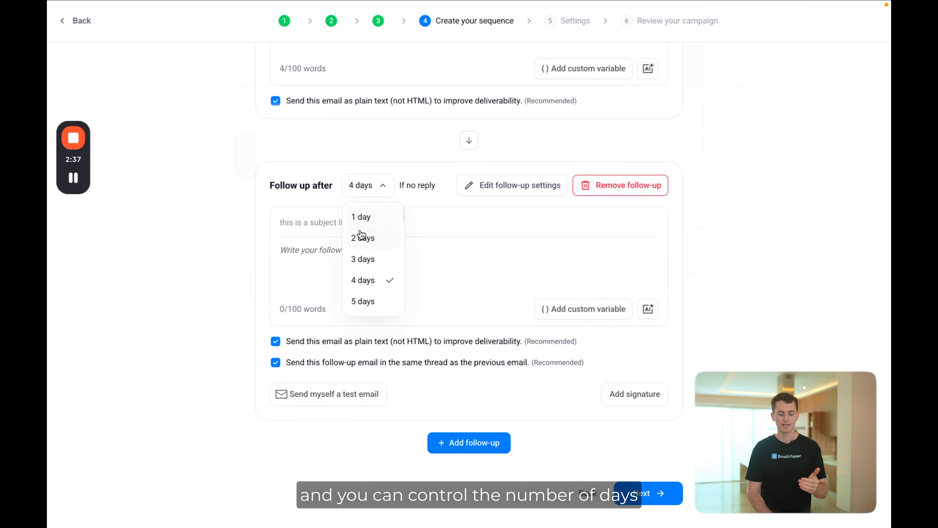
scroll(360, 293, down, 2)
scroll(359, 294, up, 2)
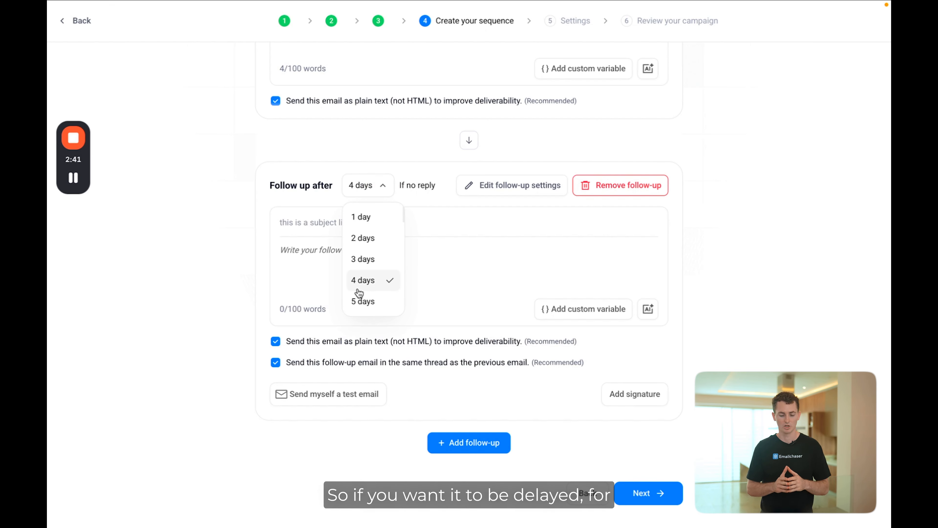
click(369, 215)
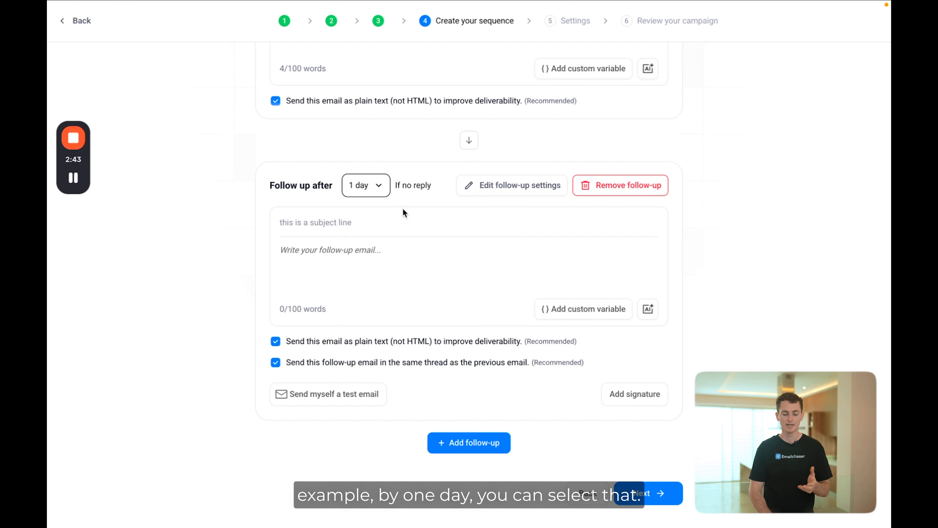
Review the first follow-up's stop and out-of-office settings, and add a second follow-up email.
click(500, 187)
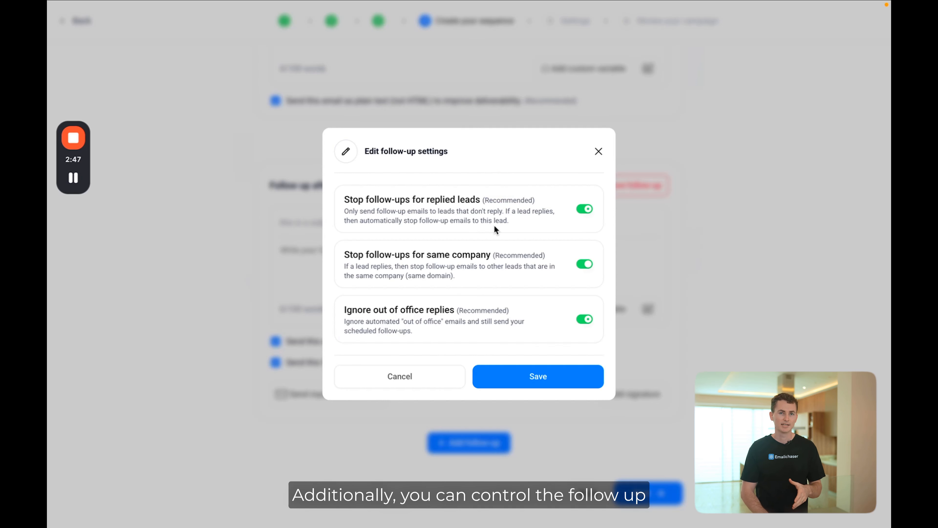
click(598, 151)
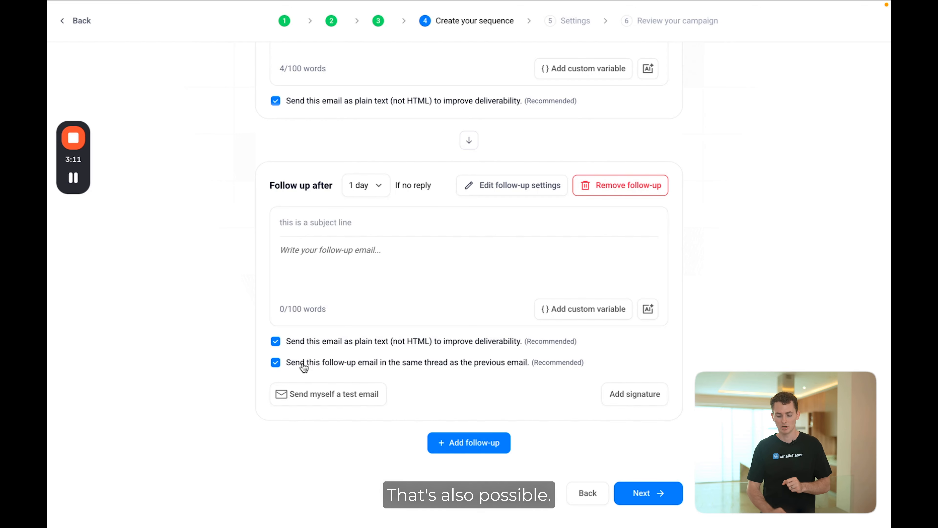
click(487, 449)
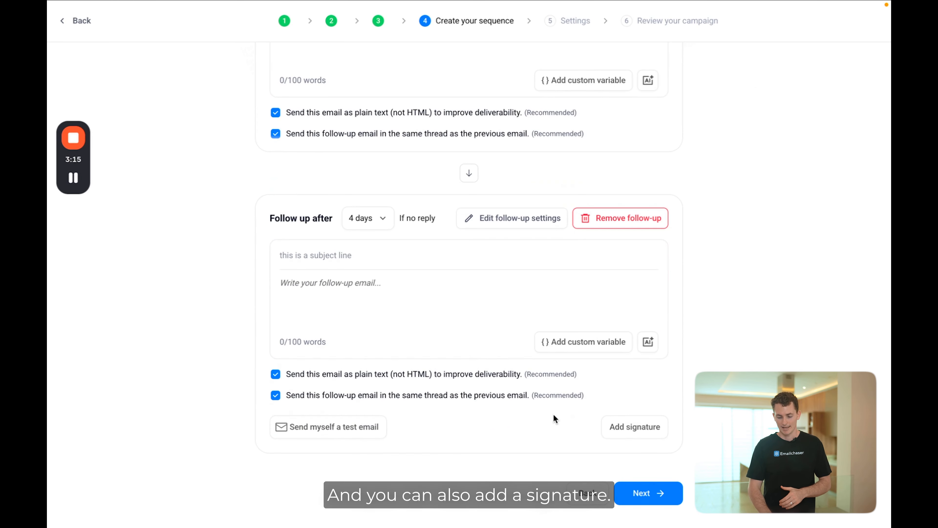
Add a signature to the sequence, keeping the default {signature} variable as its content.
click(638, 428)
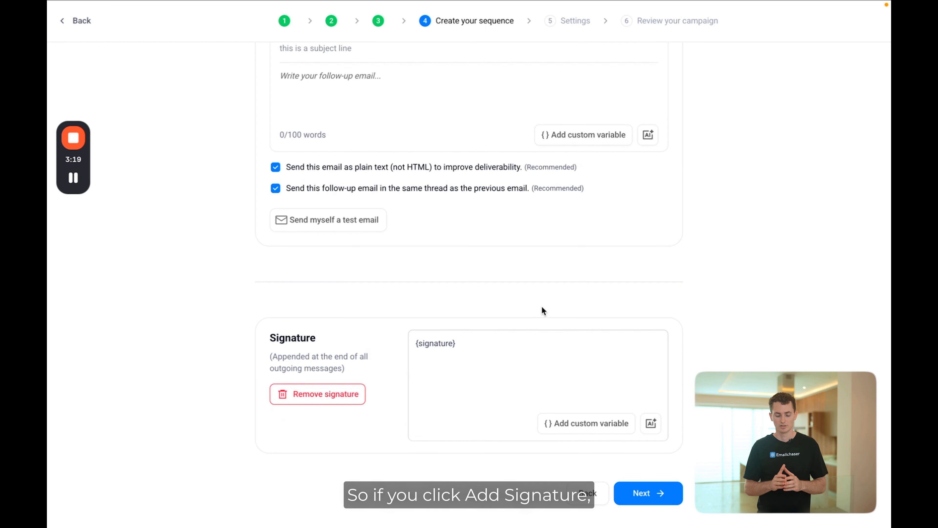
click(485, 349)
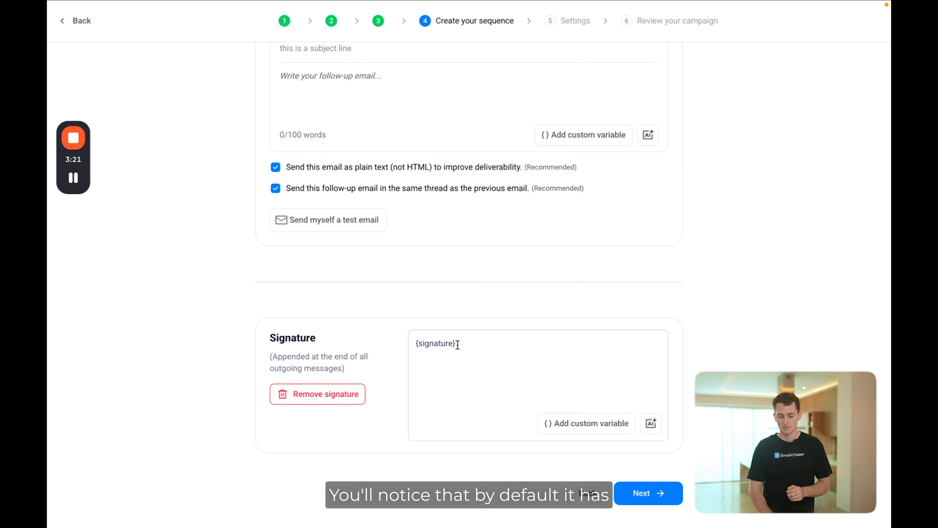
drag(457, 343, 414, 343)
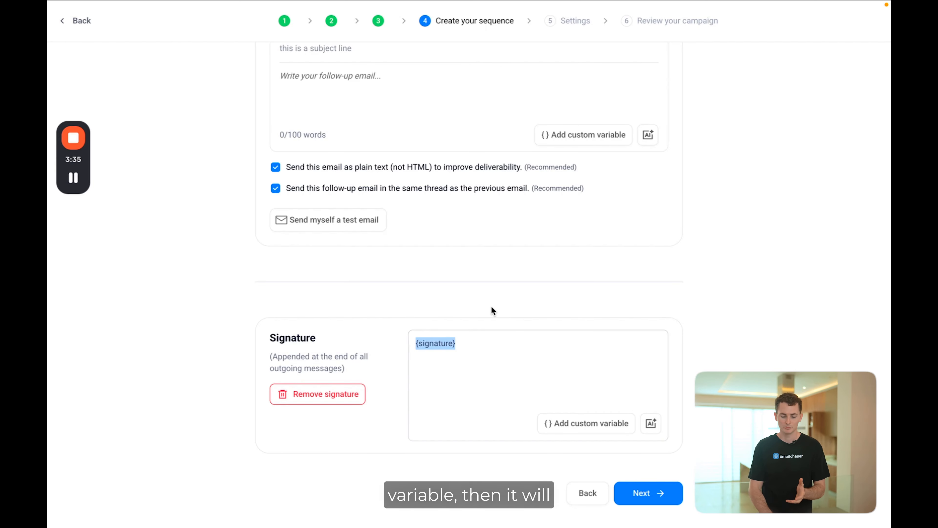
click(485, 366)
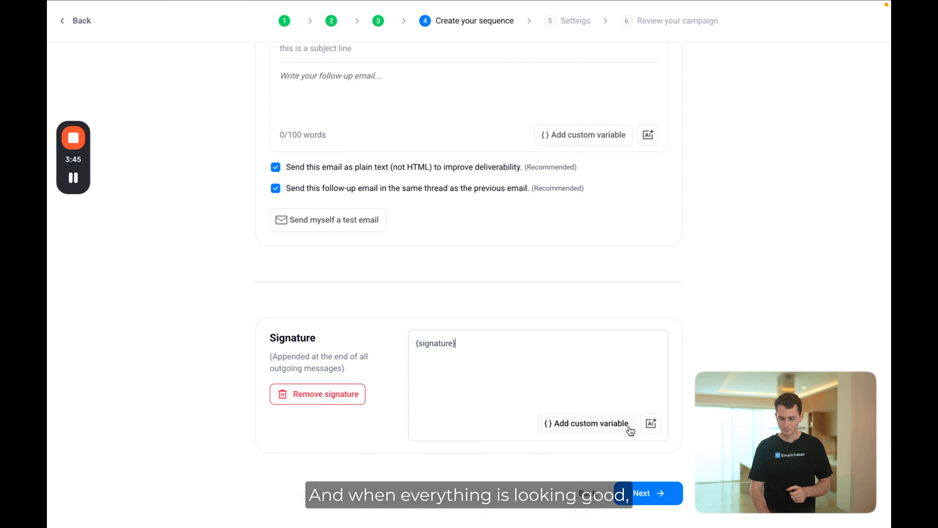
Remove both follow-up emails from the sequence.
scroll(526, 281, up, 5)
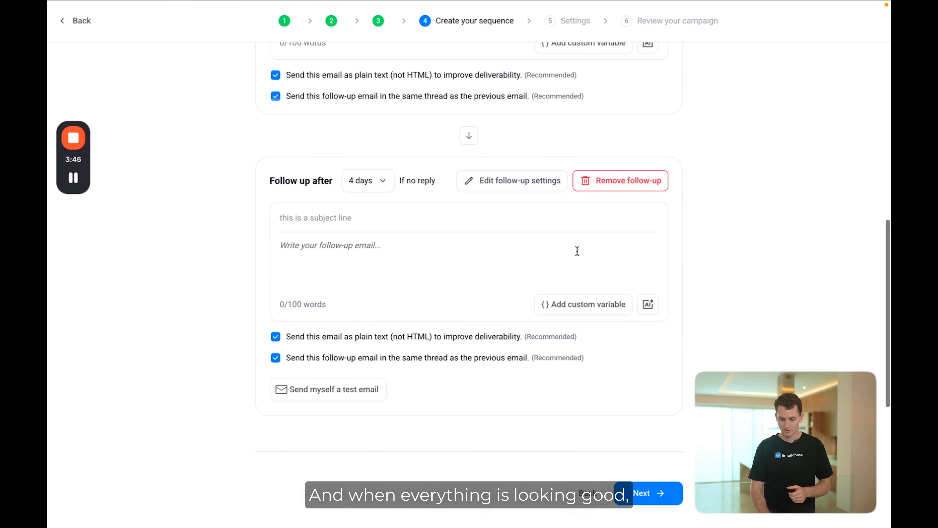
click(643, 184)
scroll(598, 181, up, 5)
click(624, 184)
scroll(630, 182, up, 3)
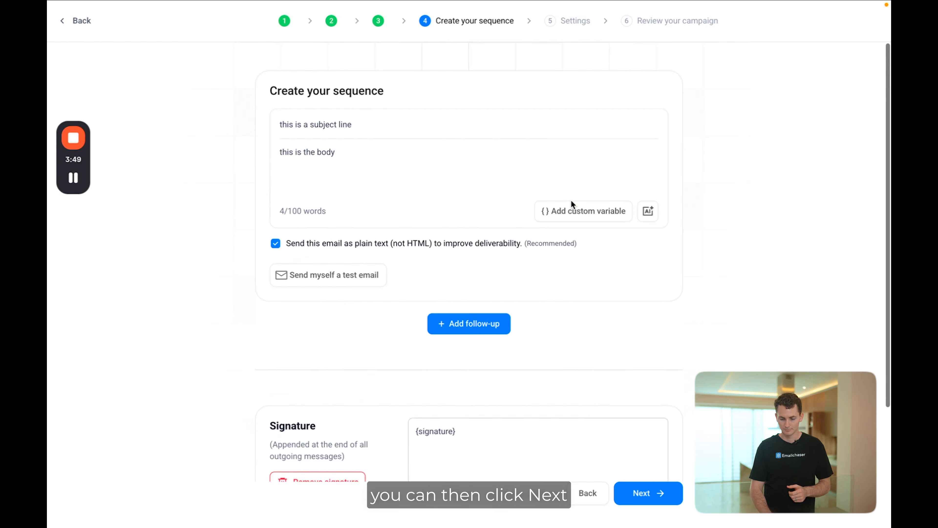
Proceed to the campaign settings, review the sending schedule and enable filtering of invalid emails.
click(654, 499)
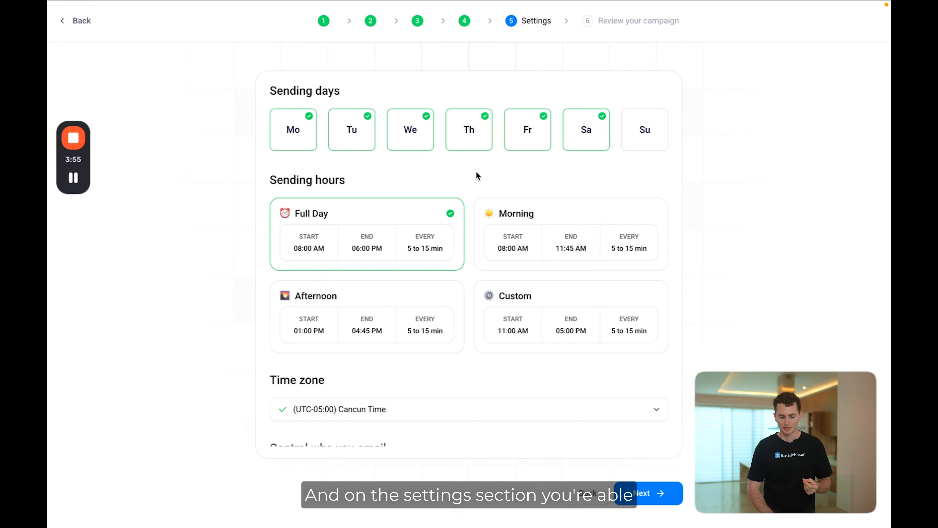
scroll(477, 175, down, 1)
scroll(474, 174, up, 1)
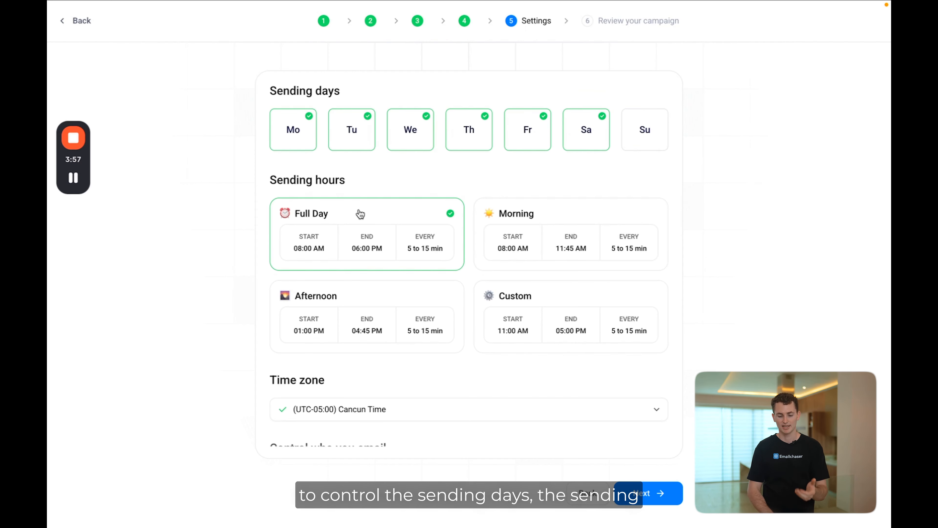
scroll(360, 214, down, 3)
scroll(360, 213, down, 5)
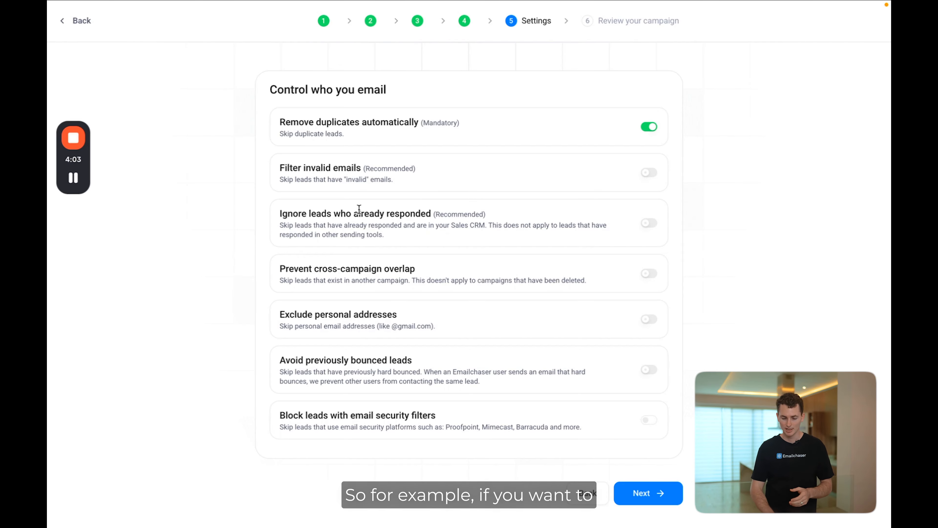
click(649, 172)
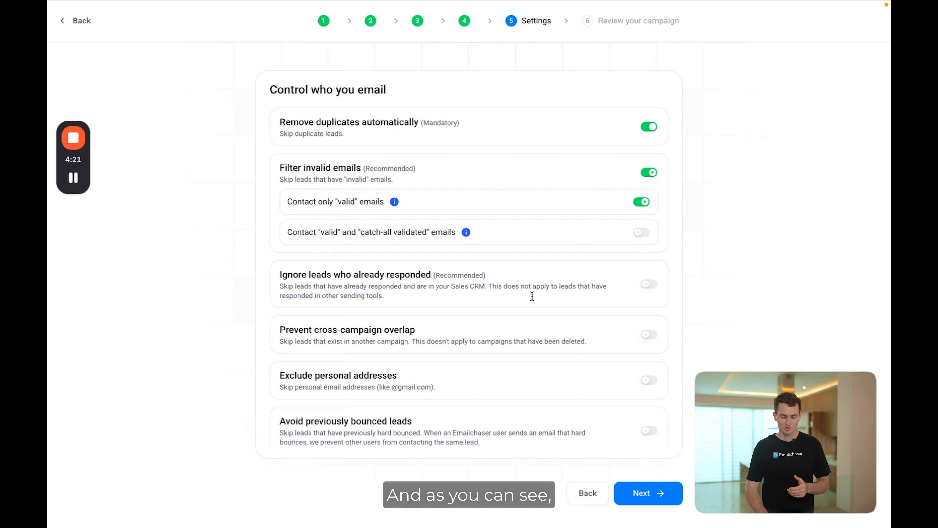
scroll(517, 306, down, 2)
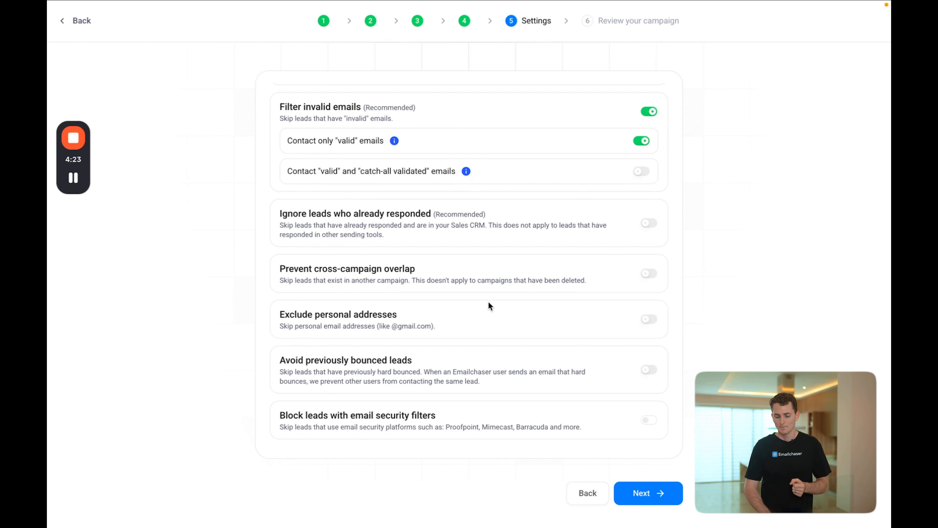
scroll(489, 306, up, 10)
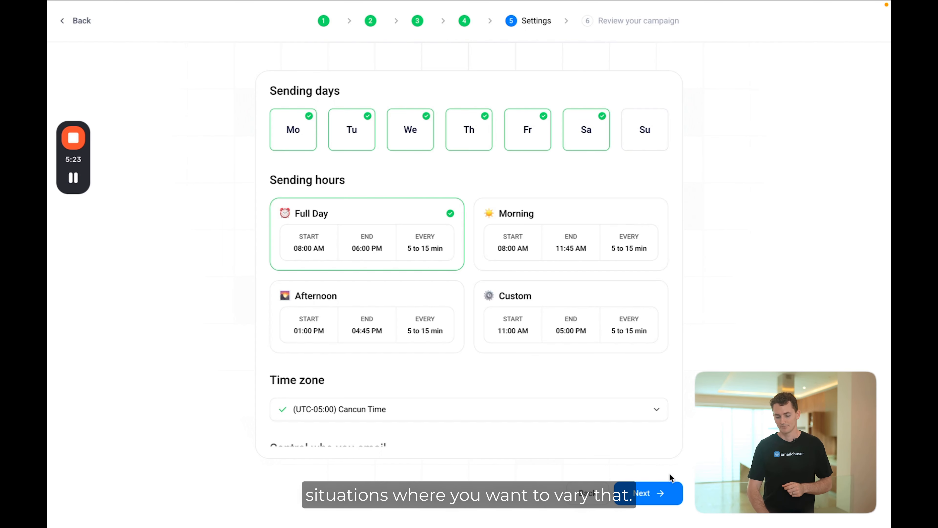
Review the campaign's email accounts, leads file, sequence, signature and sending settings, and launch the campaign.
click(651, 496)
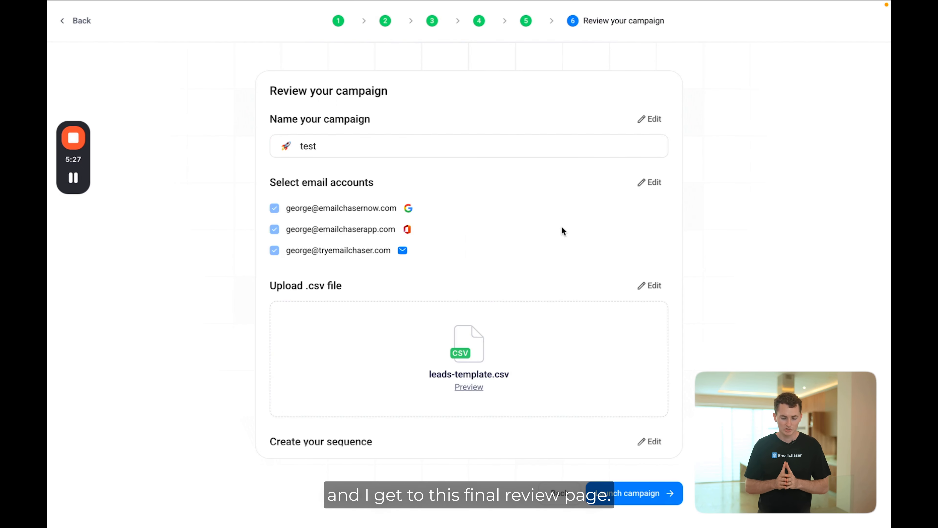
scroll(562, 228, down, 10)
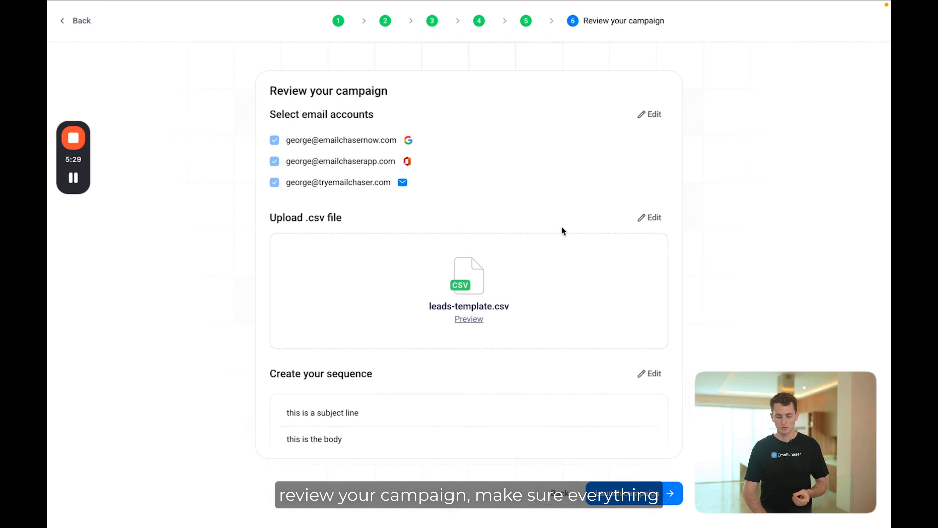
scroll(562, 228, down, 10)
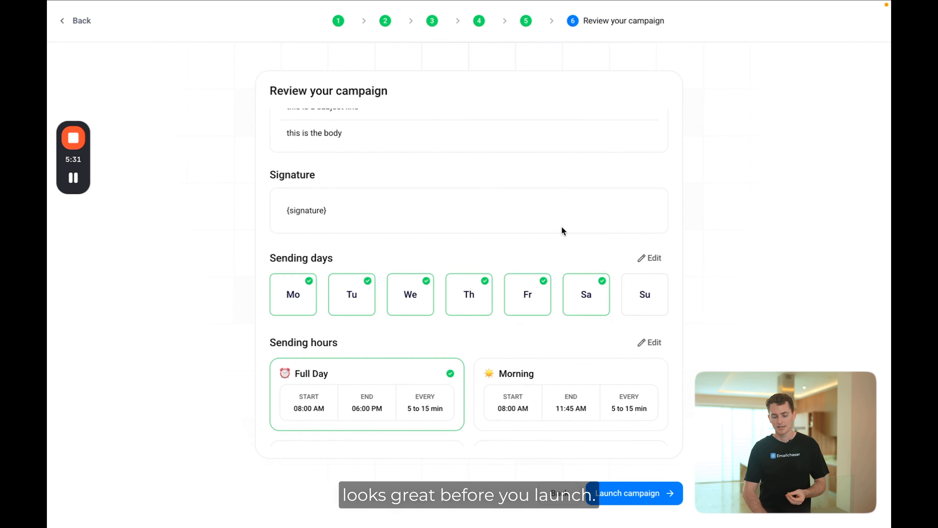
scroll(562, 228, down, 7)
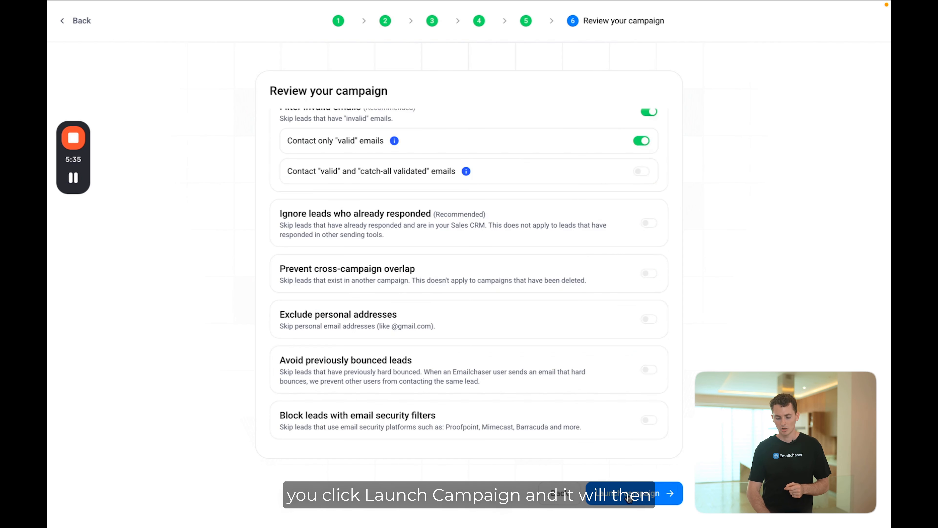
click(650, 492)
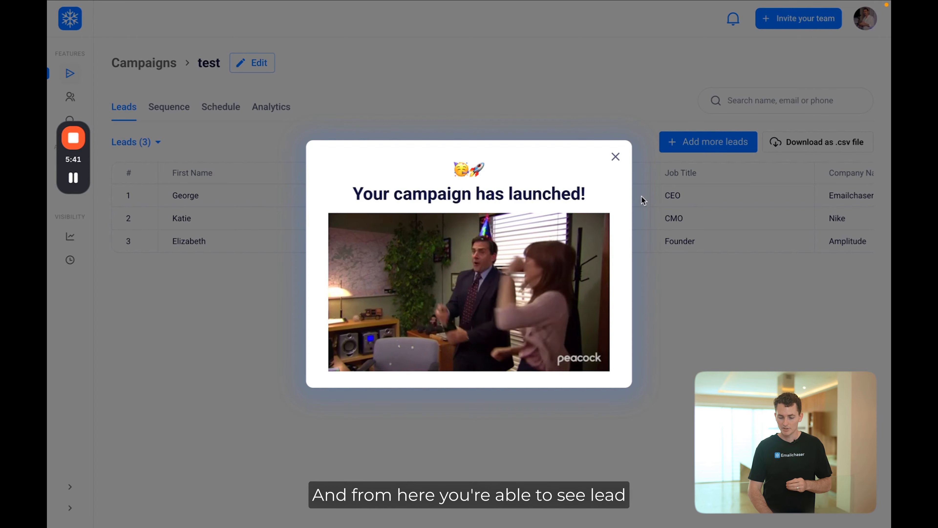
click(615, 157)
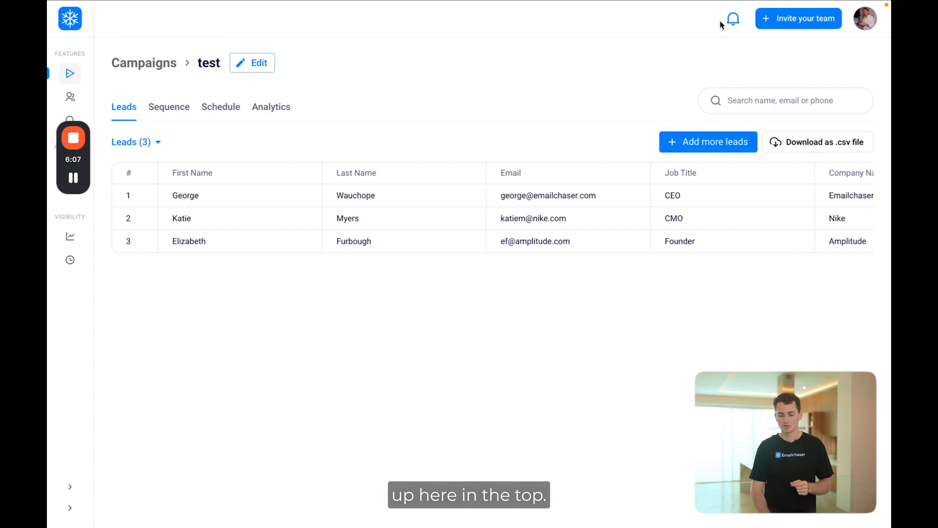
Check the account's notifications and close them.
click(733, 19)
click(559, 69)
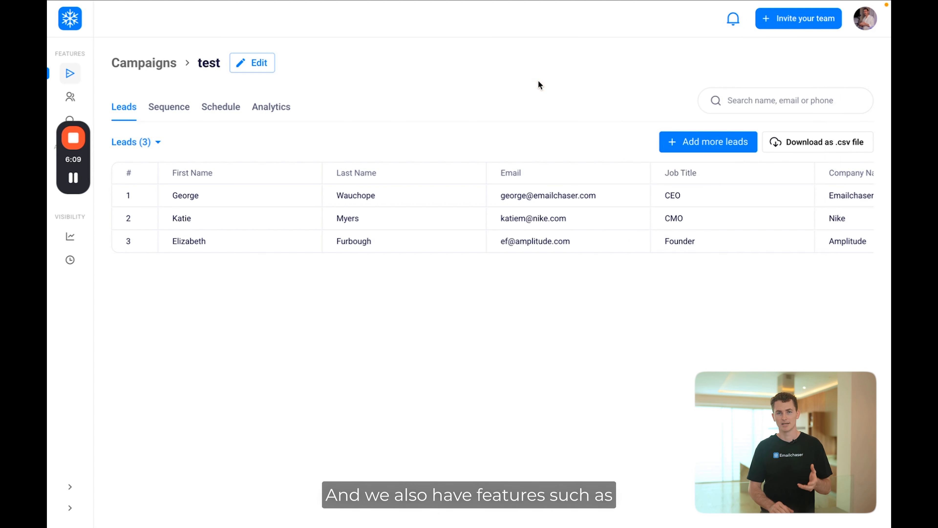